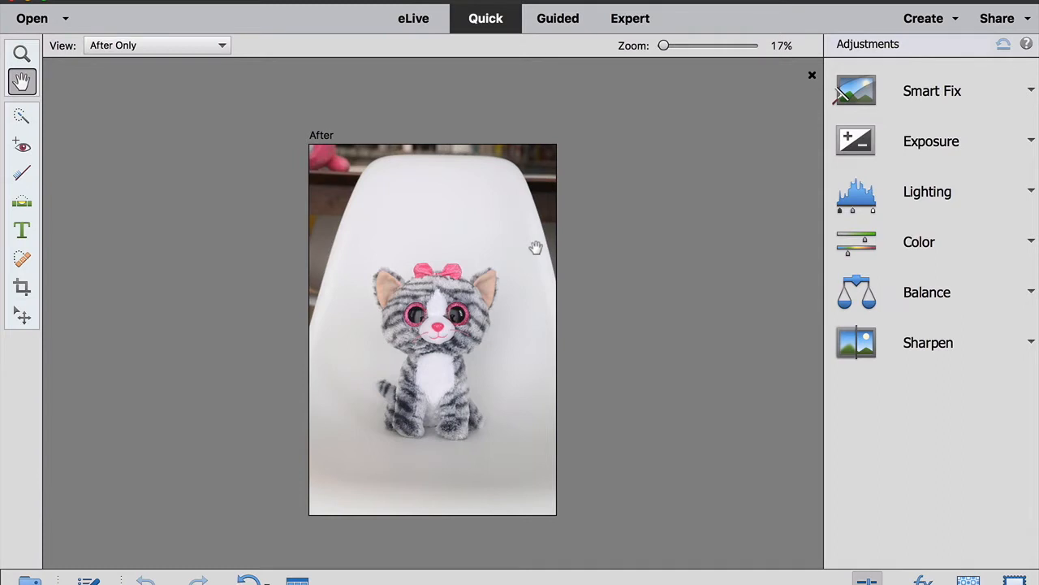
# - Crop the photo to 6 by 8 inches, framed closely around the plush cat
pyautogui.click(21, 288)
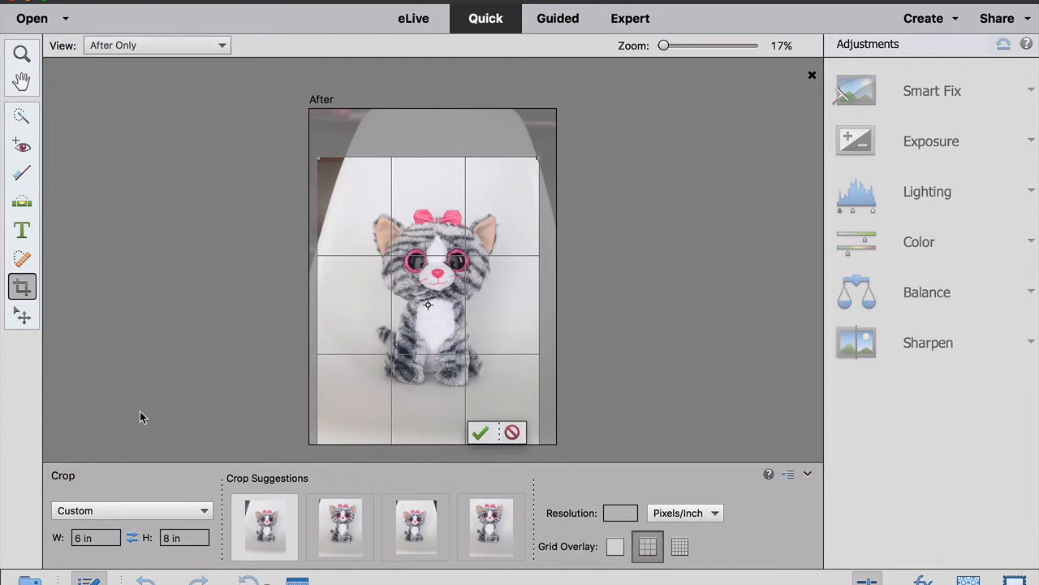
pyautogui.click(100, 540)
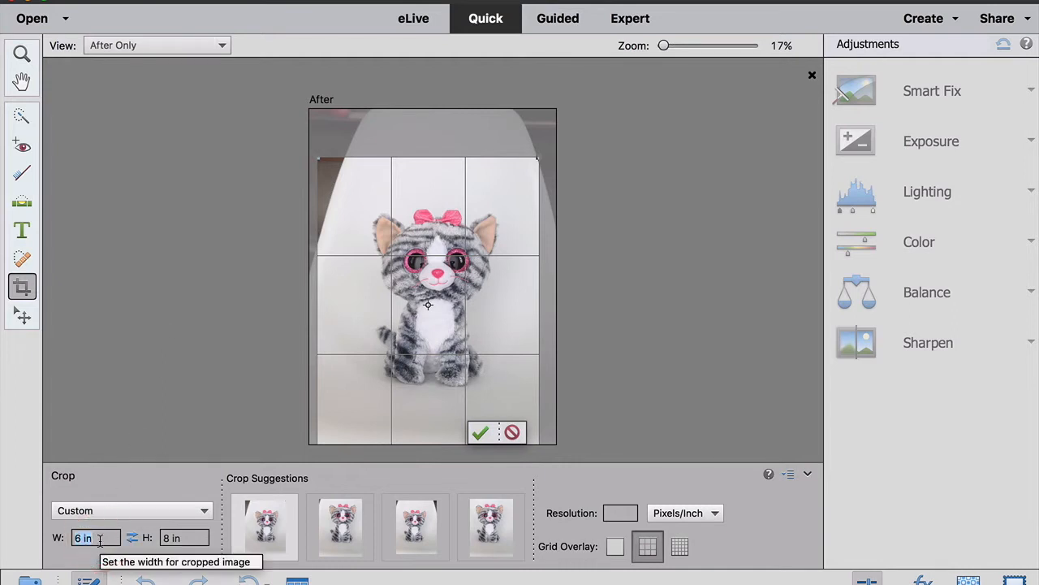
pyautogui.press('Tab')
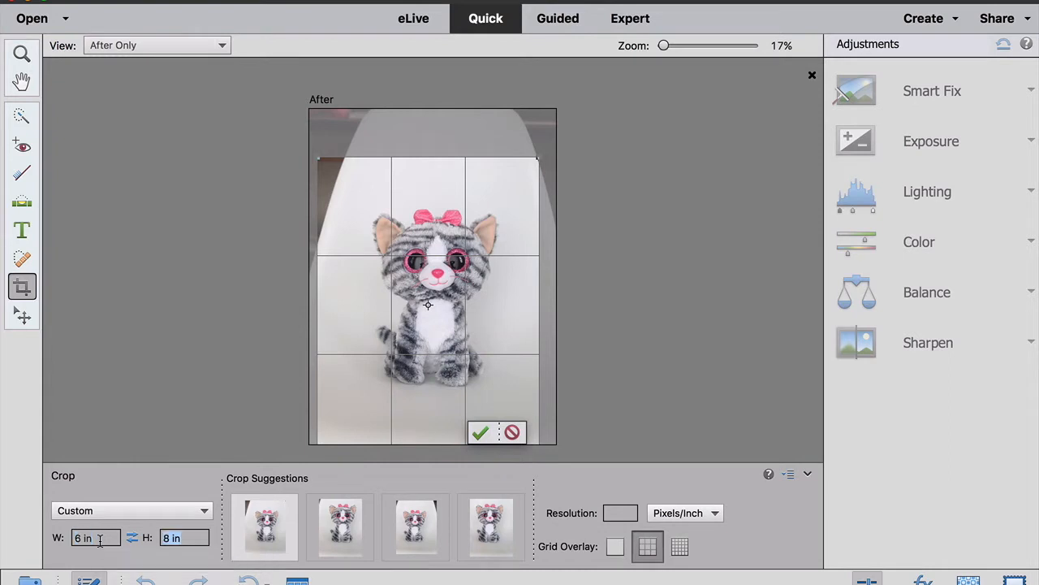
pyautogui.press('Tab')
pyautogui.moveTo(538, 152); pyautogui.dragTo(478, 237)
pyautogui.moveTo(410, 310); pyautogui.dragTo(443, 255)
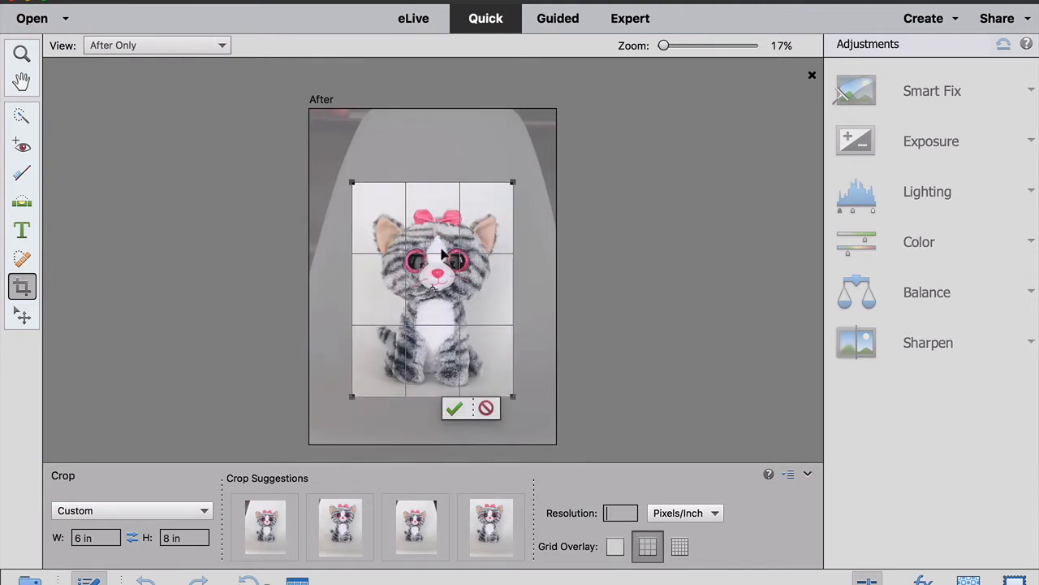
pyautogui.click(454, 409)
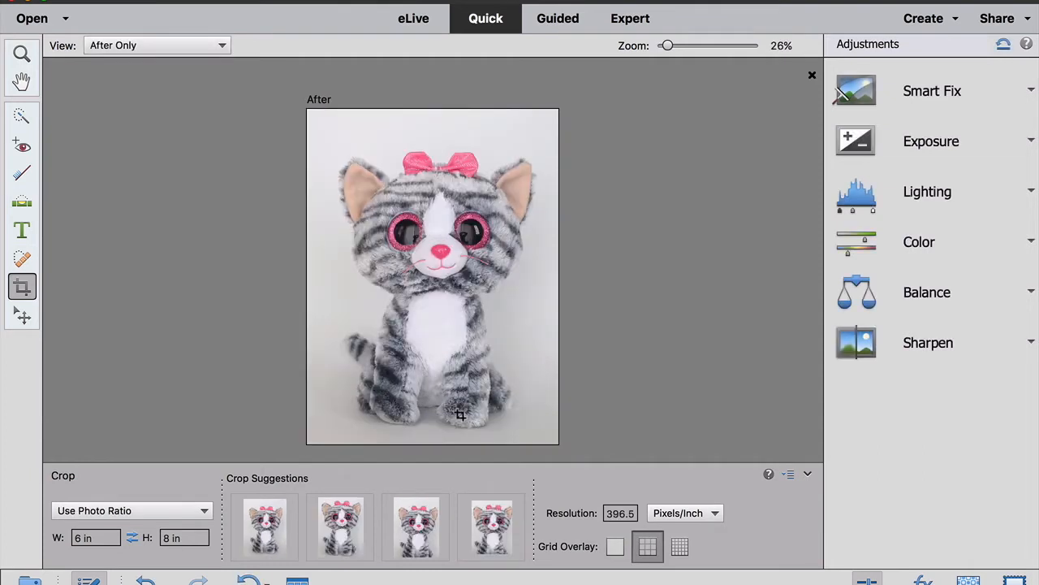
pyautogui.click(558, 19)
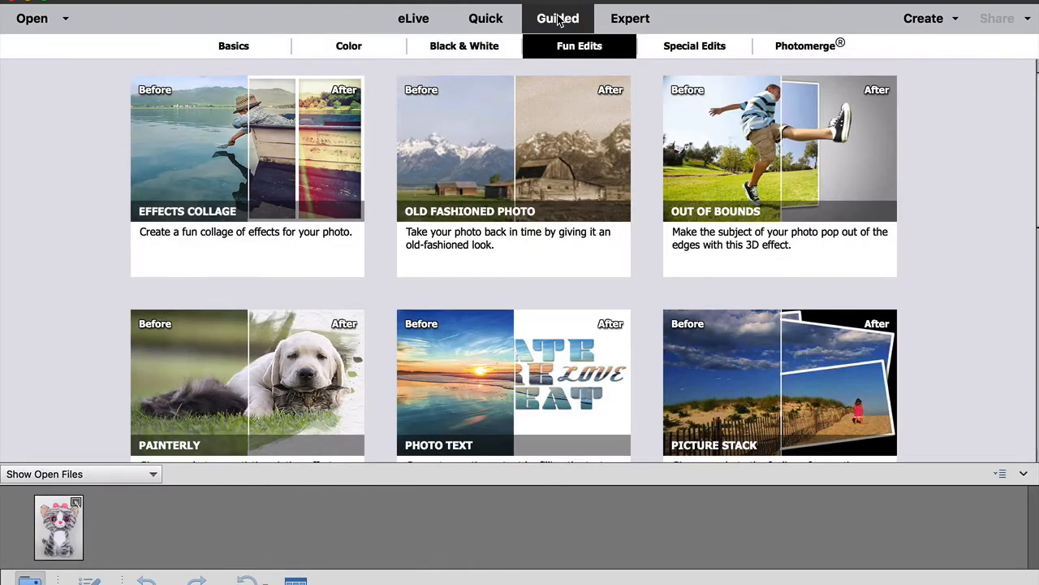
pyautogui.click(591, 47)
pyautogui.scroll(-3, 325, 244)
pyautogui.scroll(-6, 327, 244)
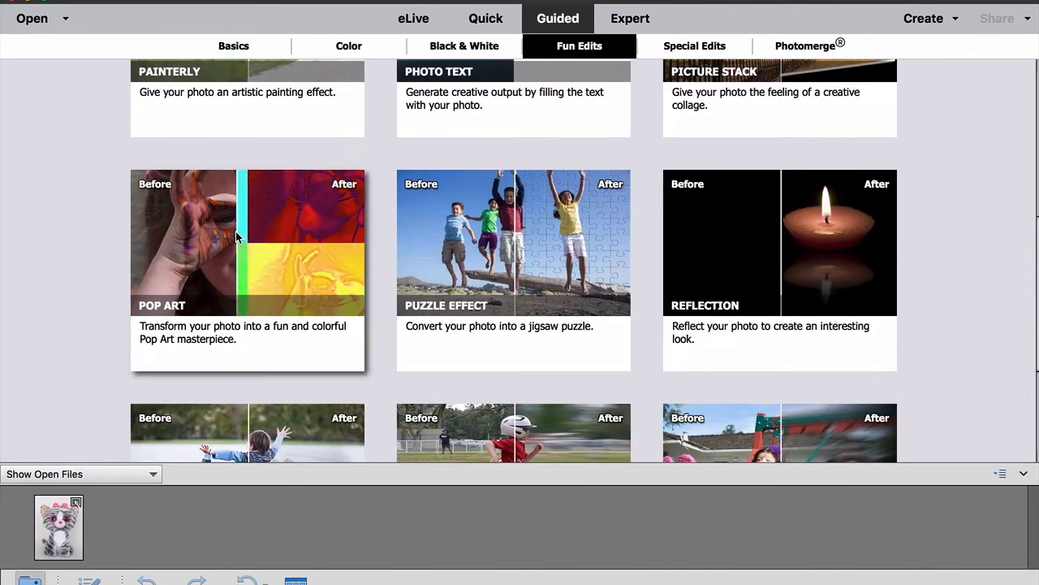
pyautogui.click(235, 231)
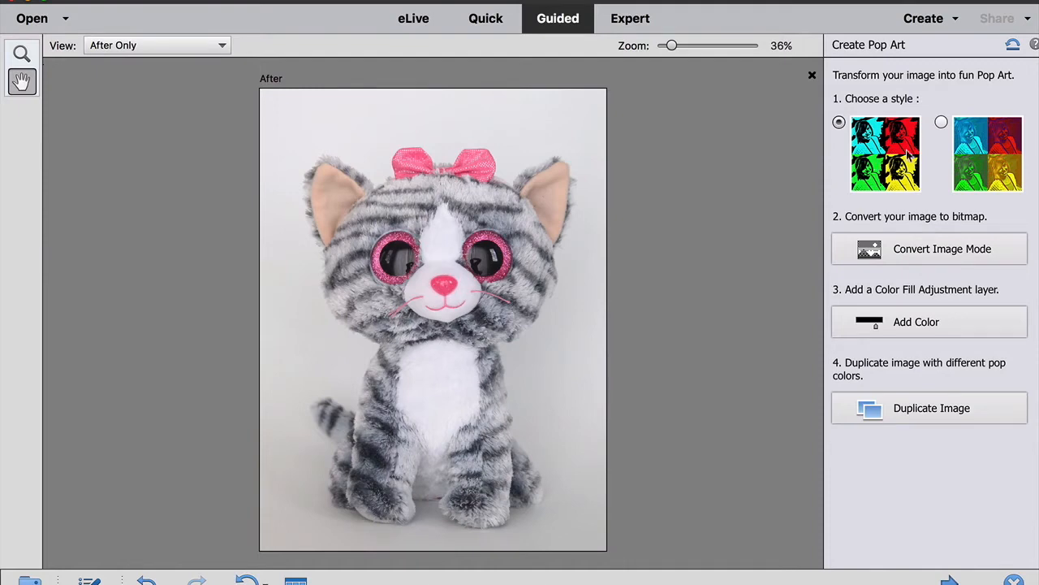
pyautogui.click(988, 147)
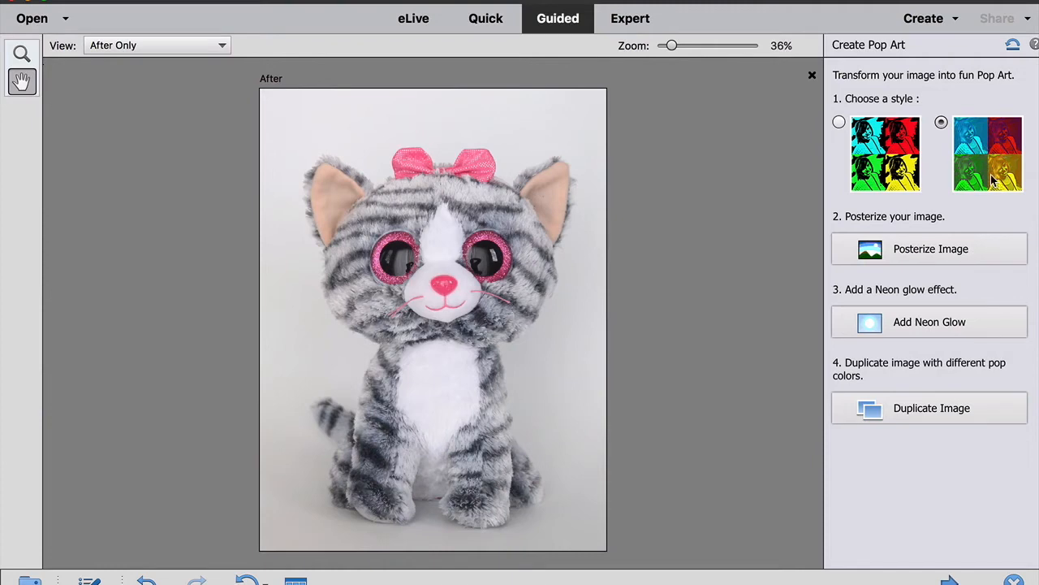
pyautogui.click(876, 149)
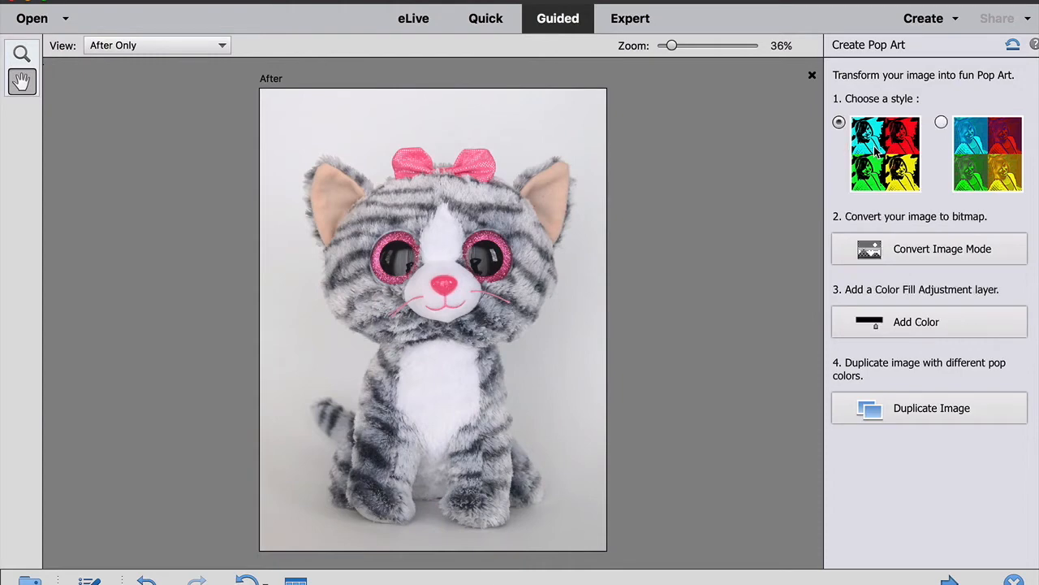
pyautogui.click(914, 250)
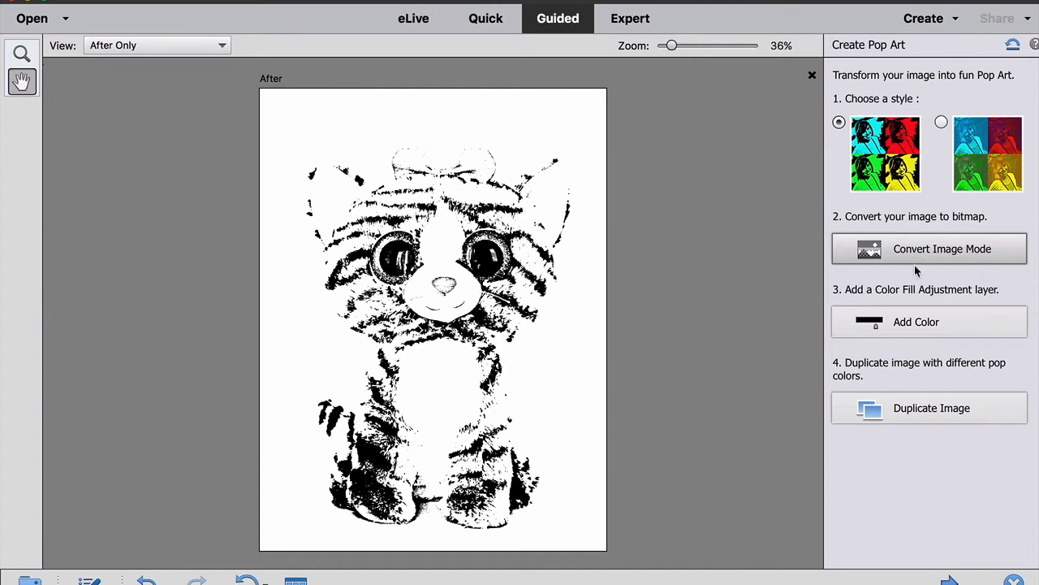
pyautogui.click(913, 323)
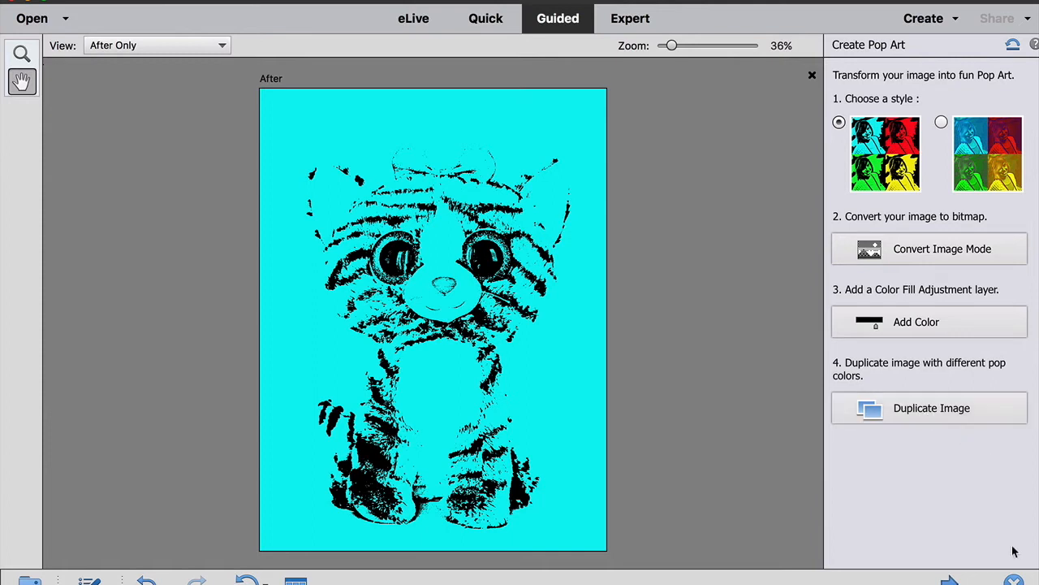
pyautogui.click(1014, 581)
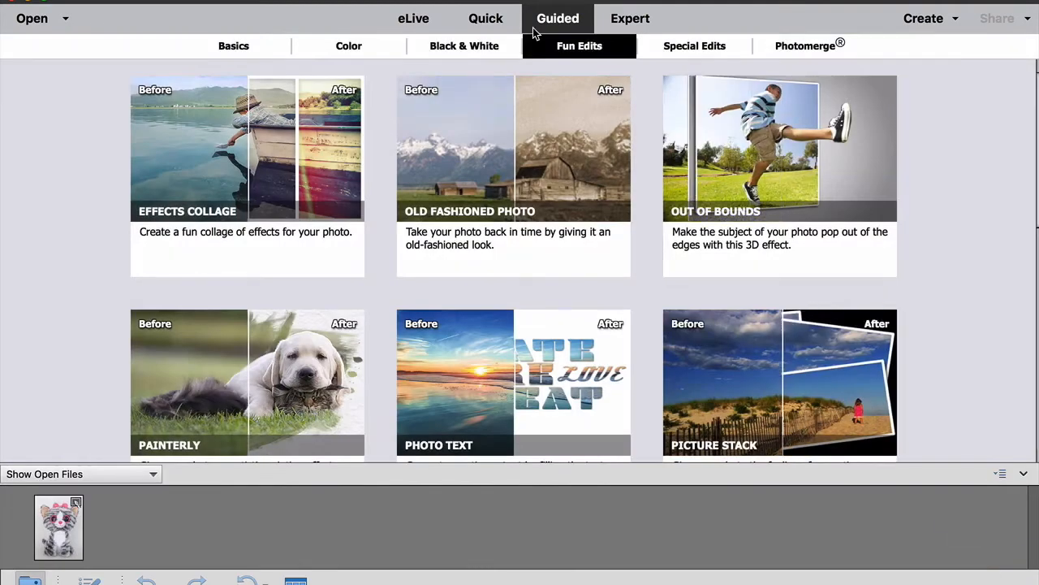
pyautogui.click(486, 20)
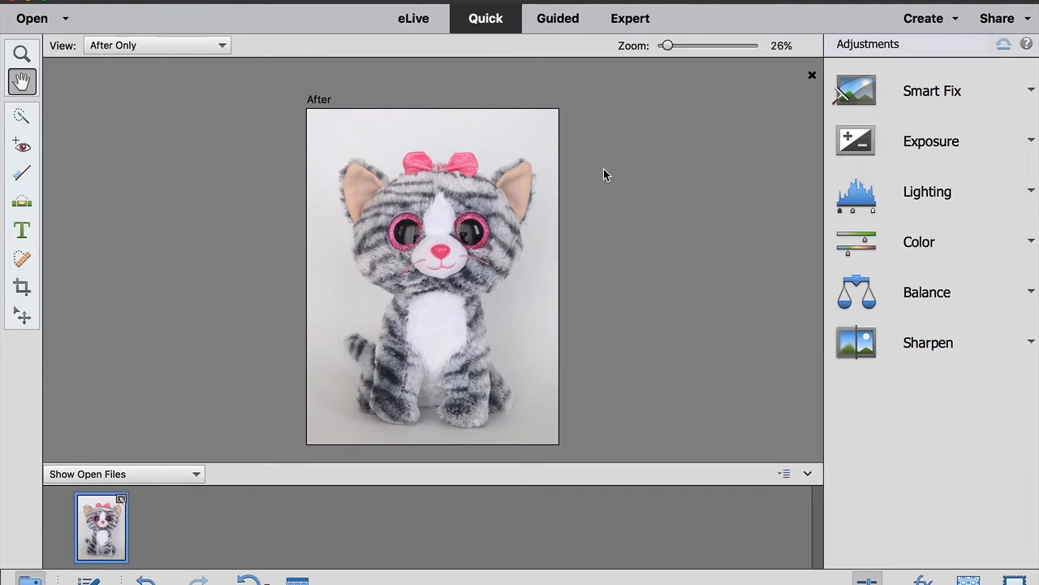
# - Increase the photo's contrast with Levels, setting the RGB input shadows to 105 and highlights to 228
pyautogui.press('super+l')
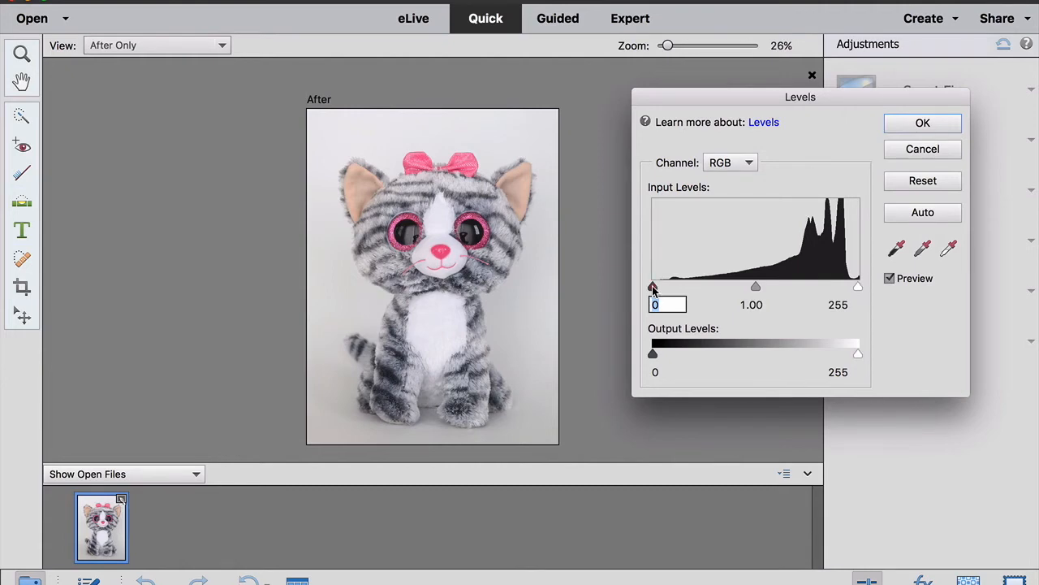
pyautogui.moveTo(653, 288); pyautogui.dragTo(738, 279)
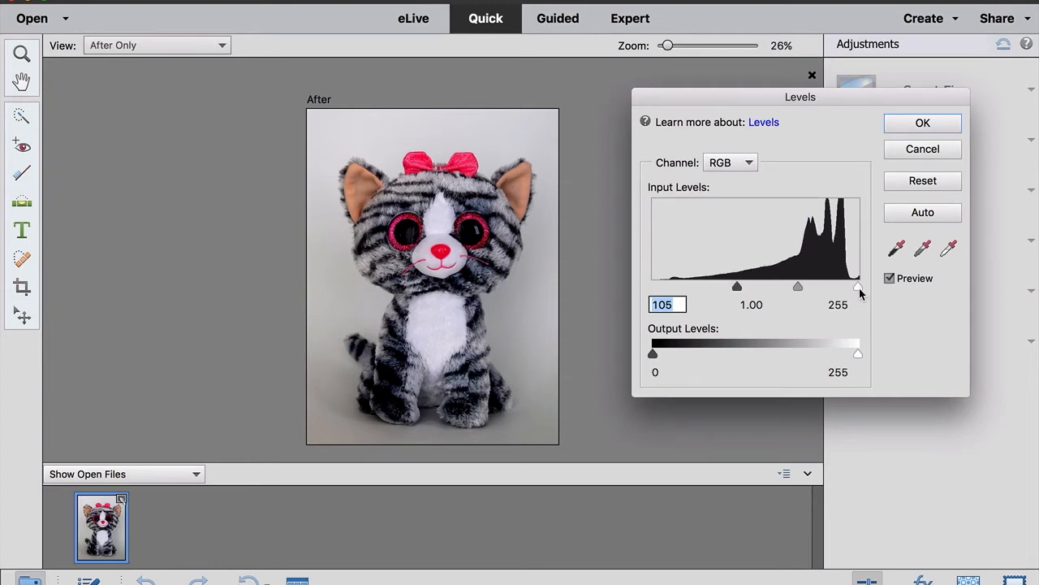
pyautogui.moveTo(861, 294); pyautogui.dragTo(838, 299)
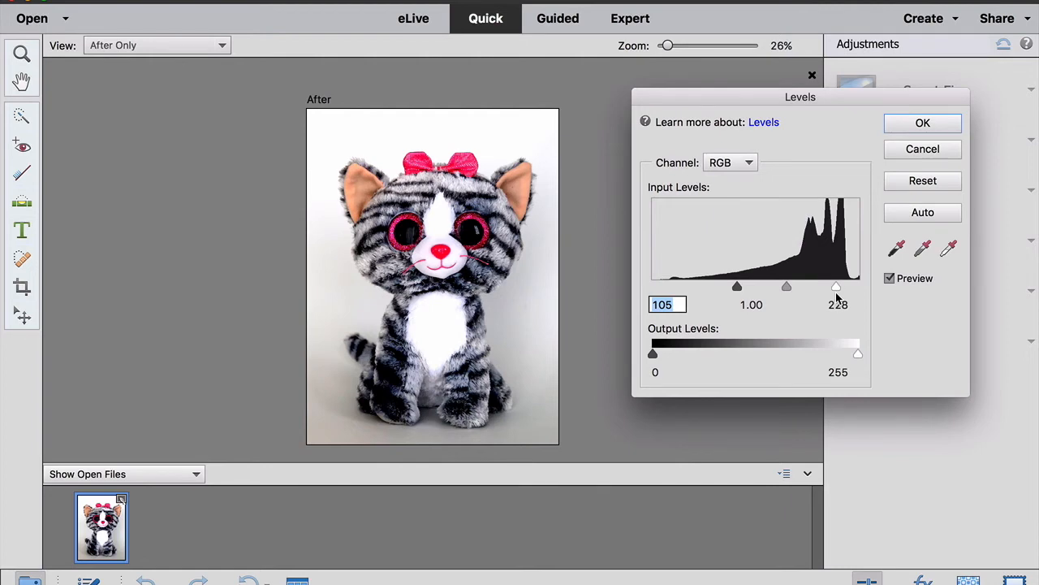
pyautogui.click(934, 125)
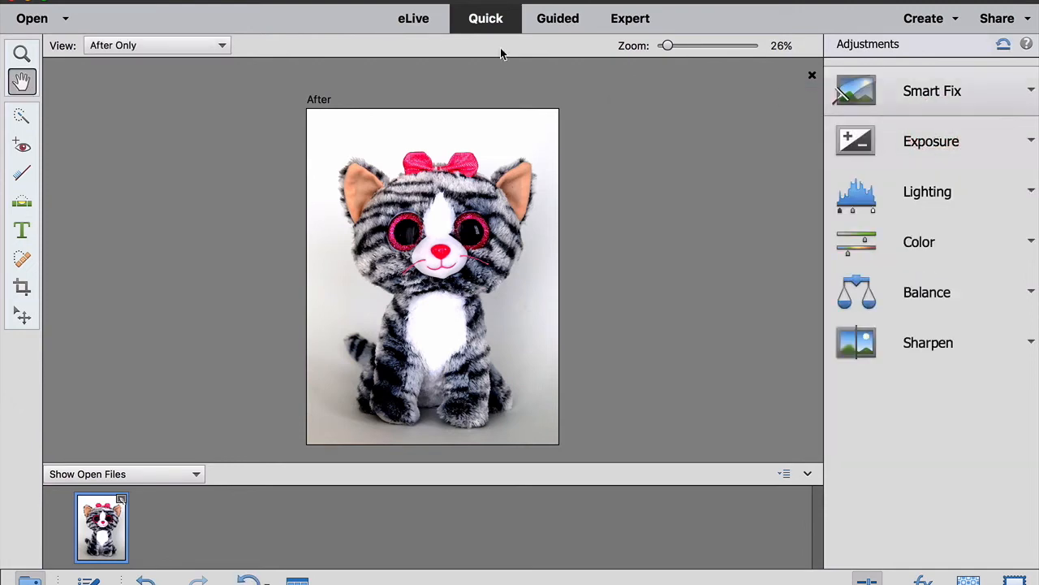
# - Turn the photo into a four-color bitmap-style image with the Pop Art guided edit and continue editing it in Quick mode
pyautogui.click(557, 22)
pyautogui.scroll(-10, 297, 280)
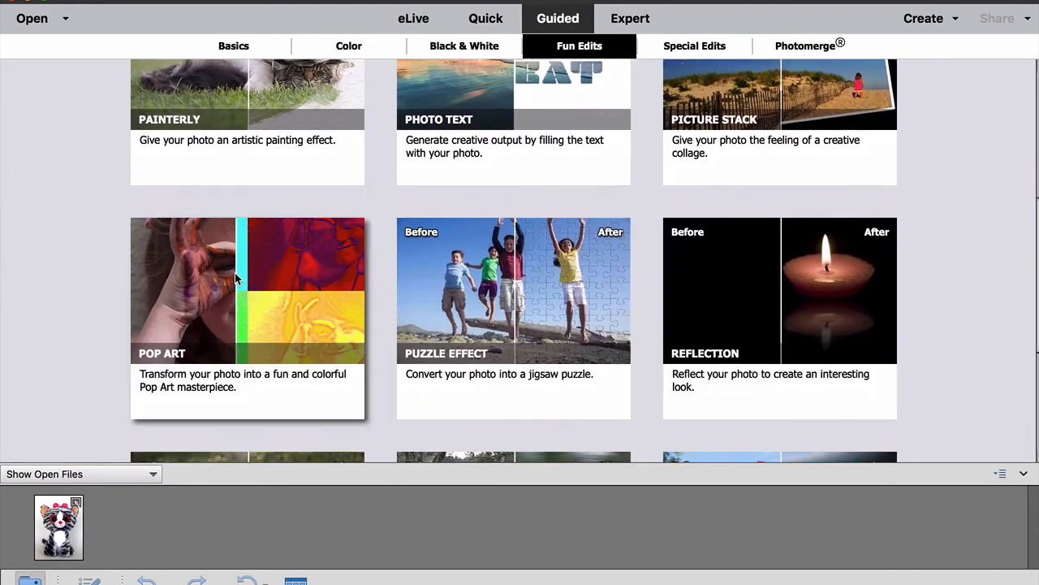
pyautogui.click(235, 279)
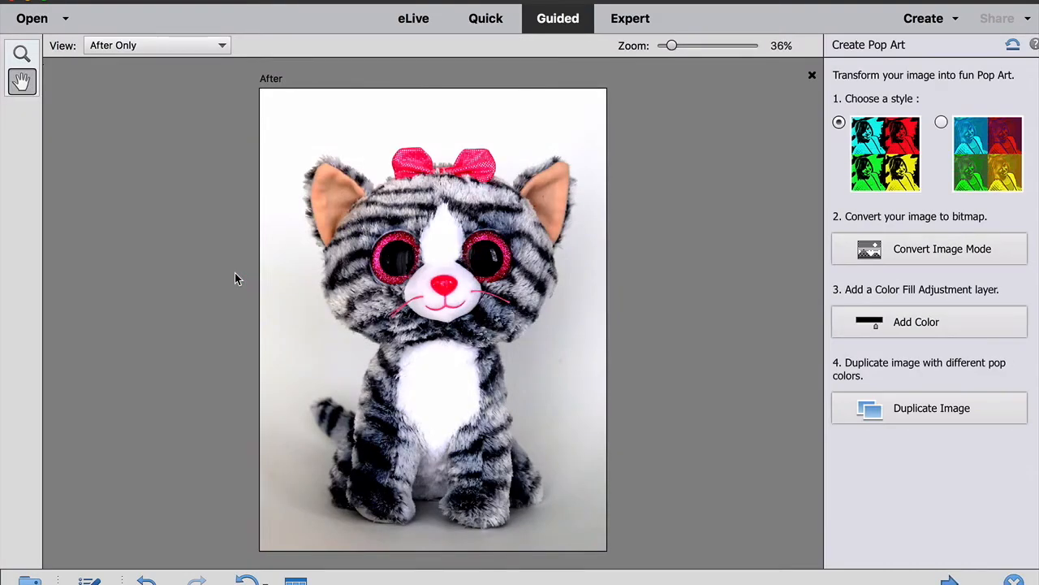
pyautogui.click(940, 250)
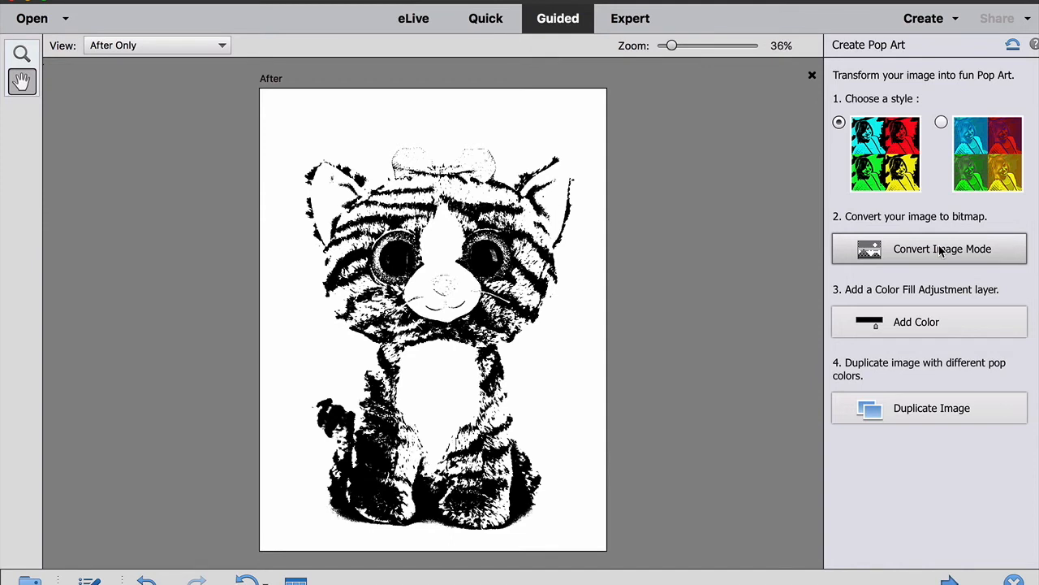
pyautogui.click(928, 321)
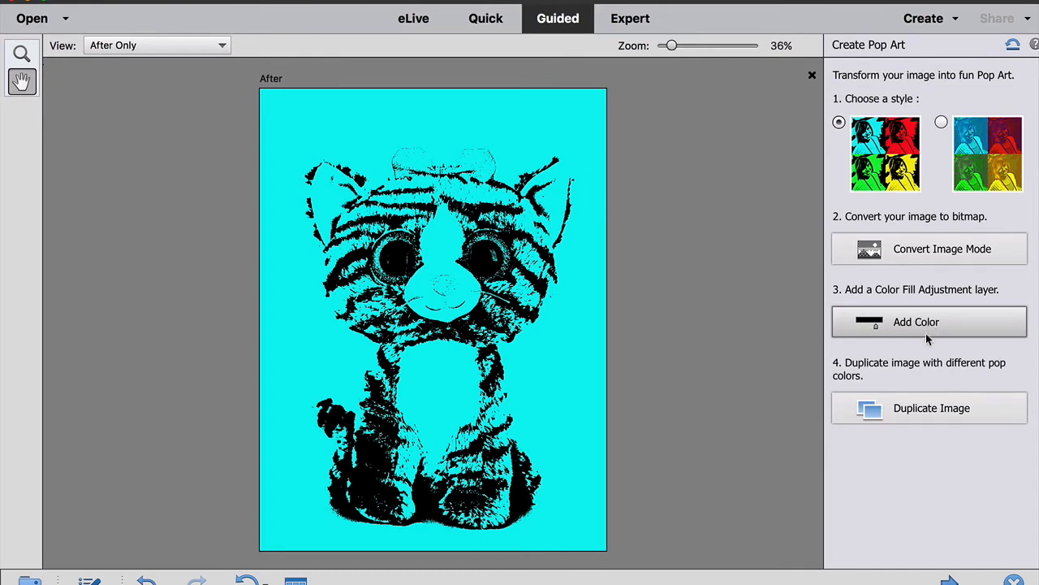
pyautogui.click(924, 410)
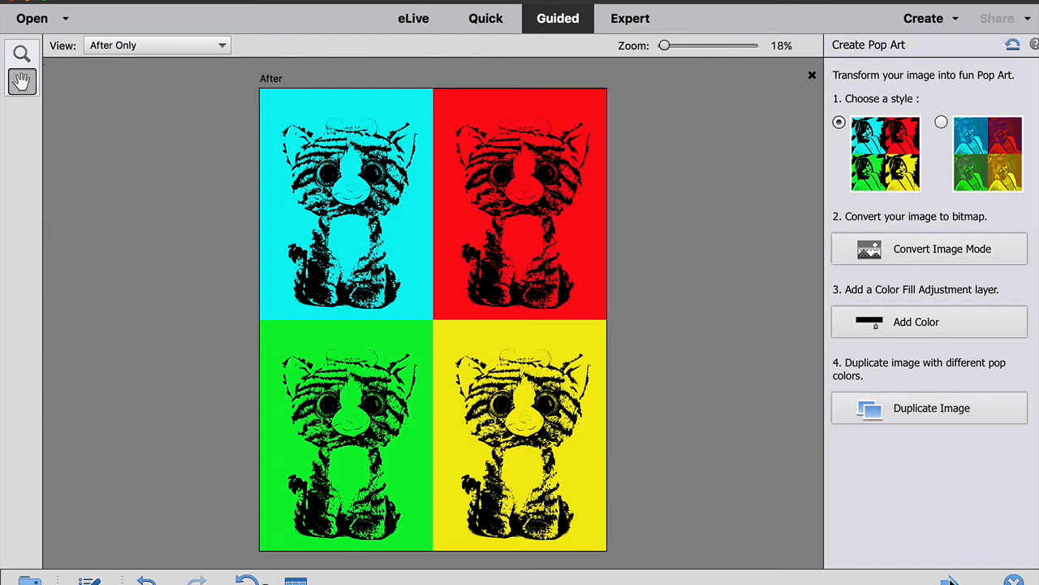
pyautogui.click(952, 579)
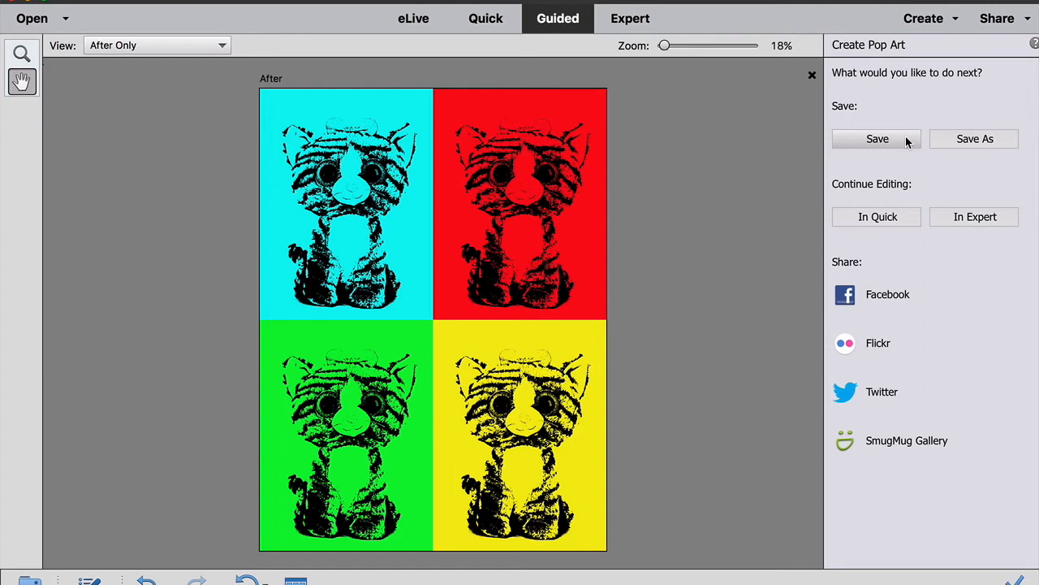
pyautogui.click(881, 218)
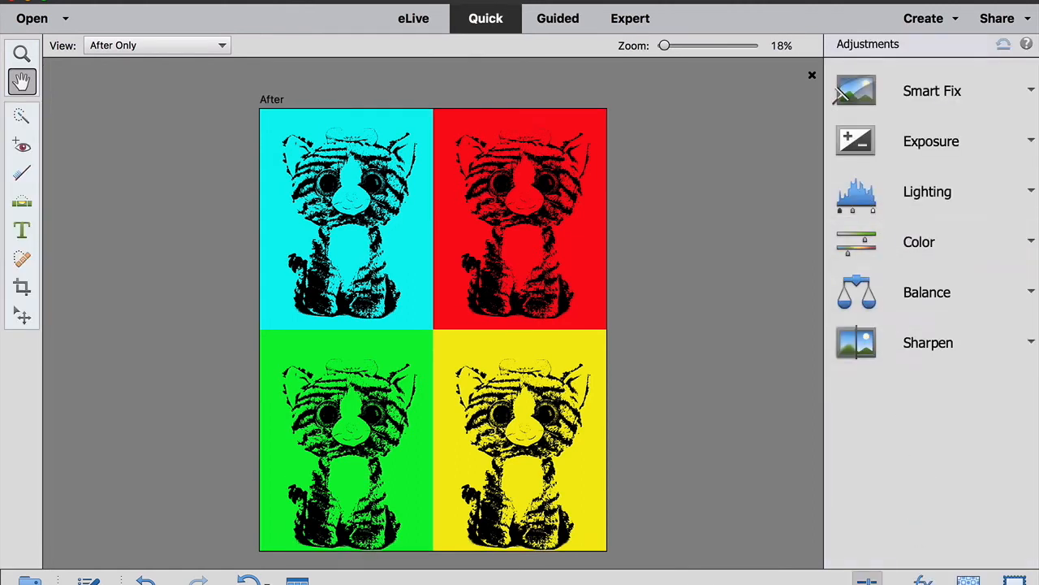
# - Apply the Toy Camera effect to the pop art image
pyautogui.click(924, 580)
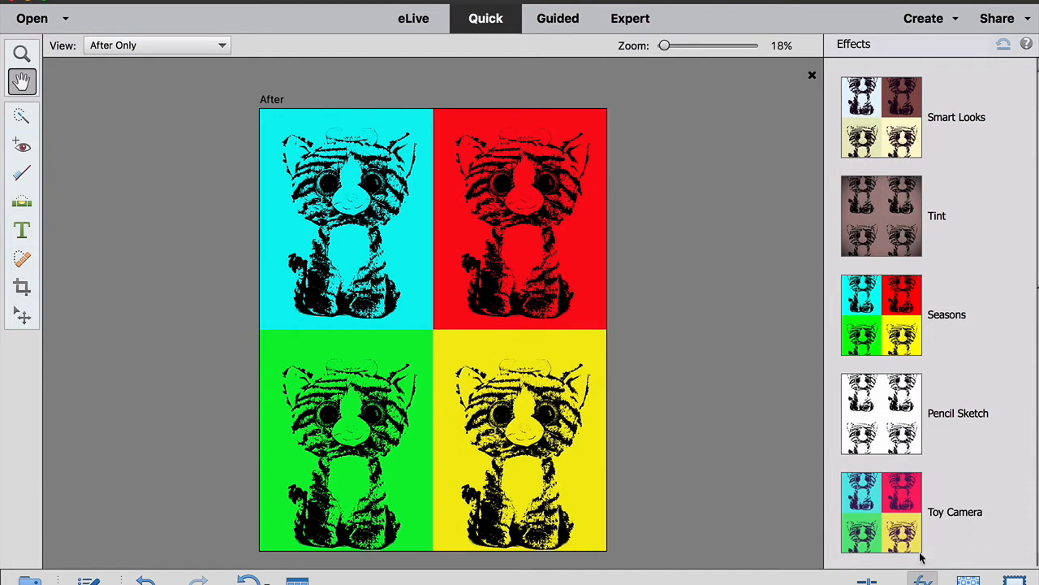
pyautogui.scroll(-2, 940, 404)
pyautogui.scroll(-3, 940, 404)
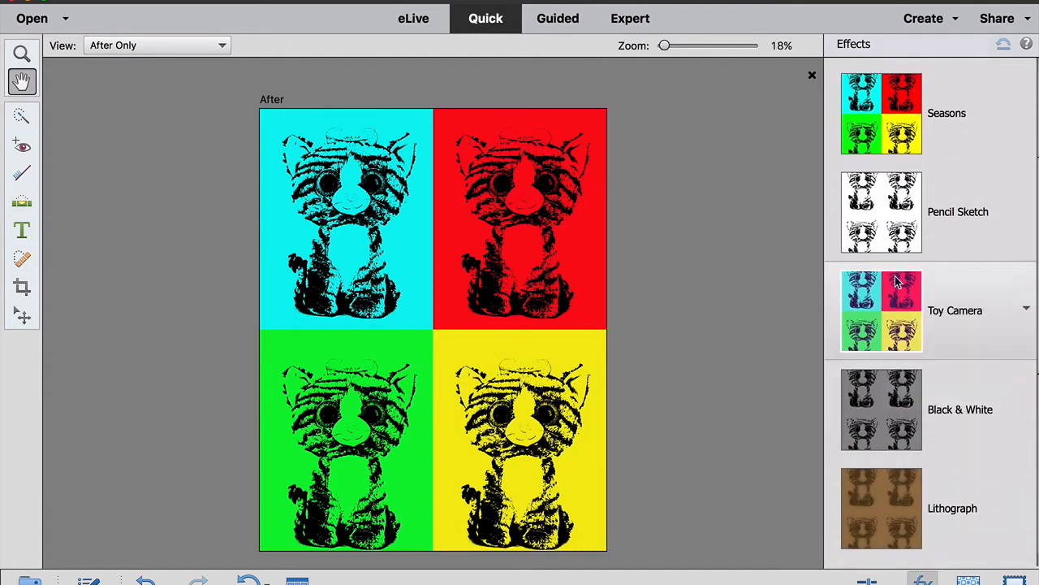
pyautogui.click(889, 301)
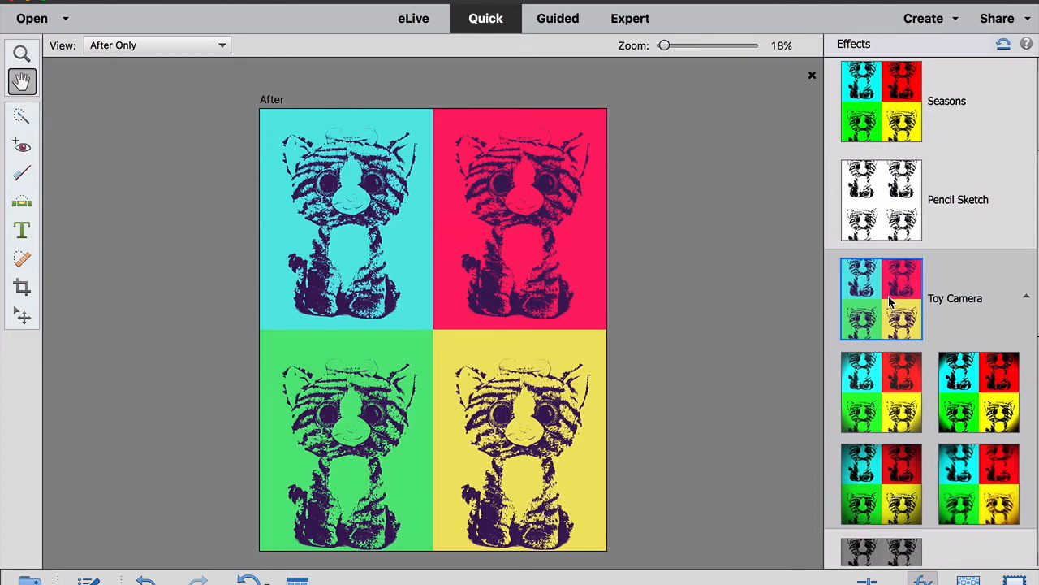
# - Try the Vintage and Light Leak effects on the pop art image
pyautogui.scroll(-10, 890, 300)
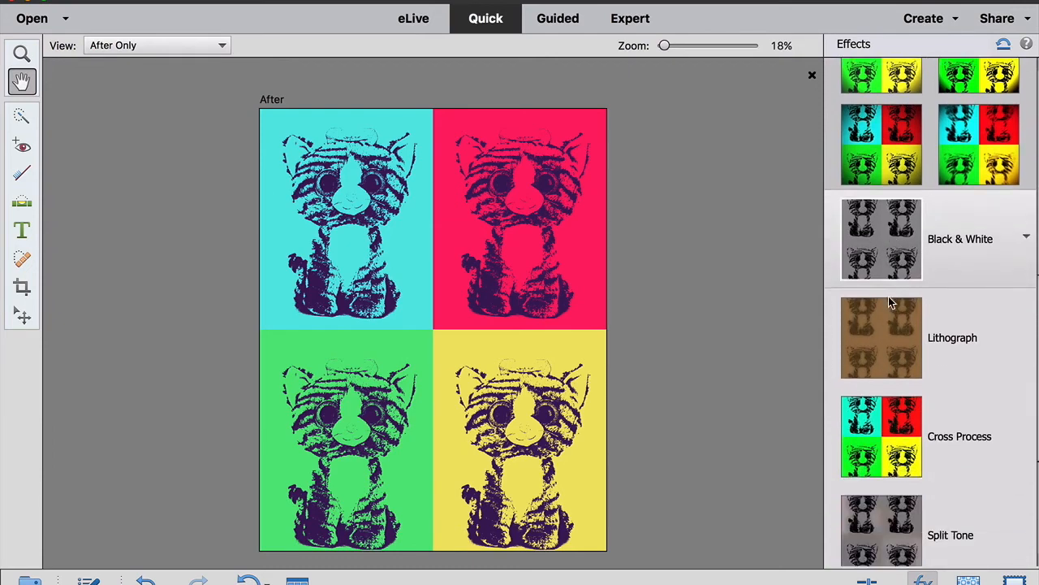
pyautogui.scroll(-5, 889, 297)
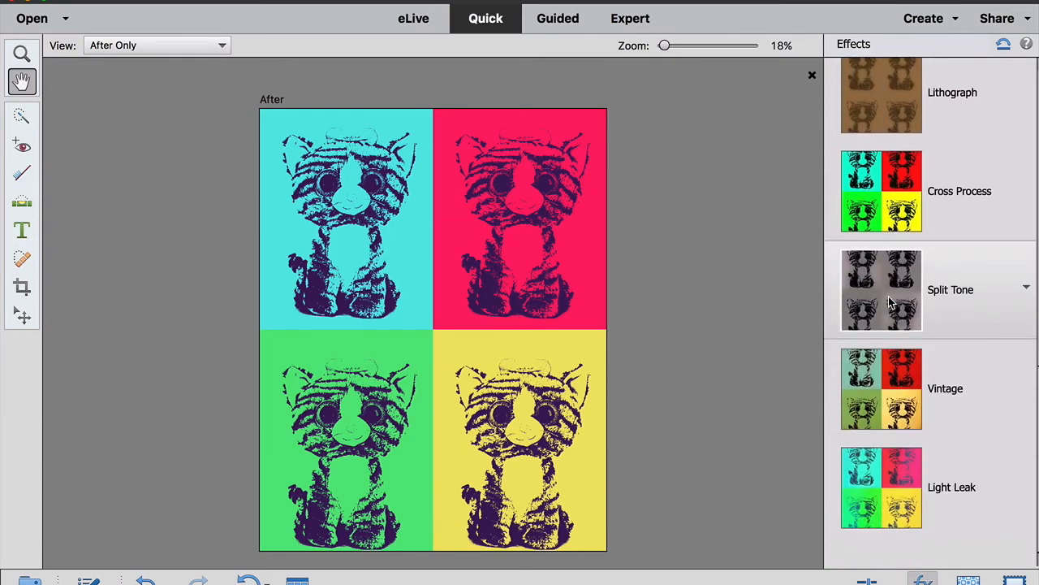
pyautogui.click(893, 375)
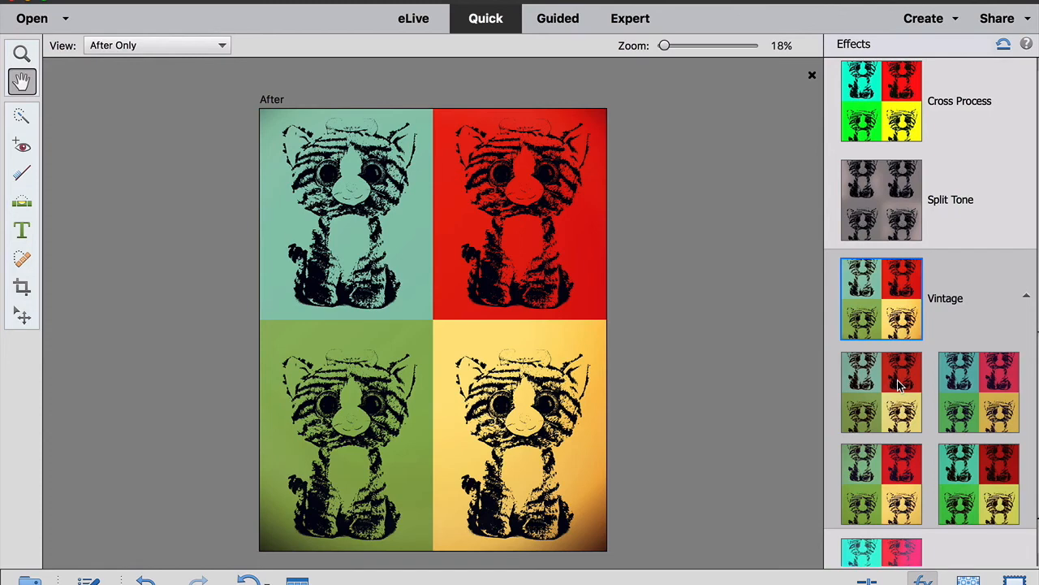
pyautogui.scroll(-2, 899, 385)
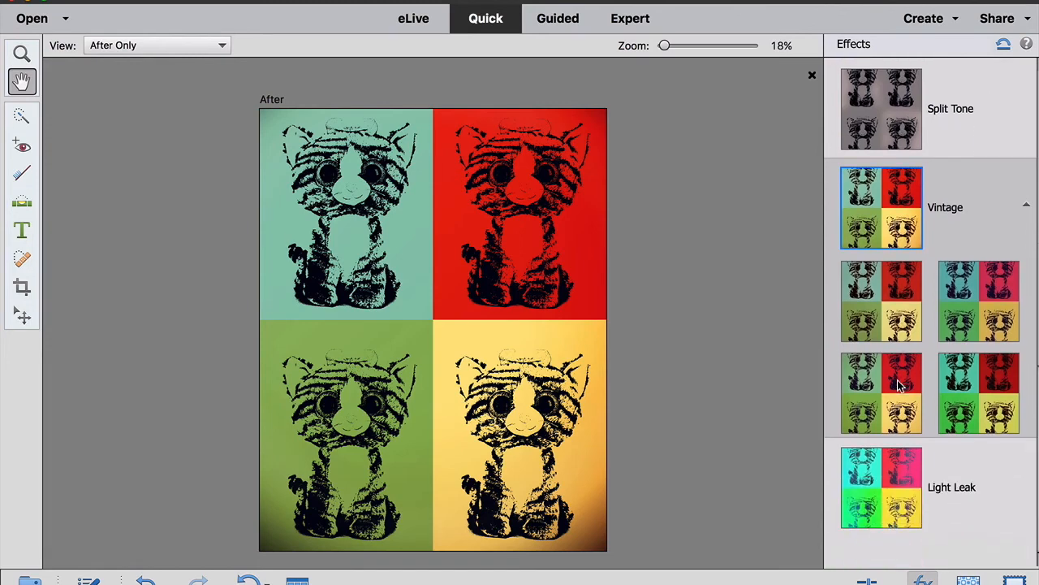
pyautogui.click(891, 485)
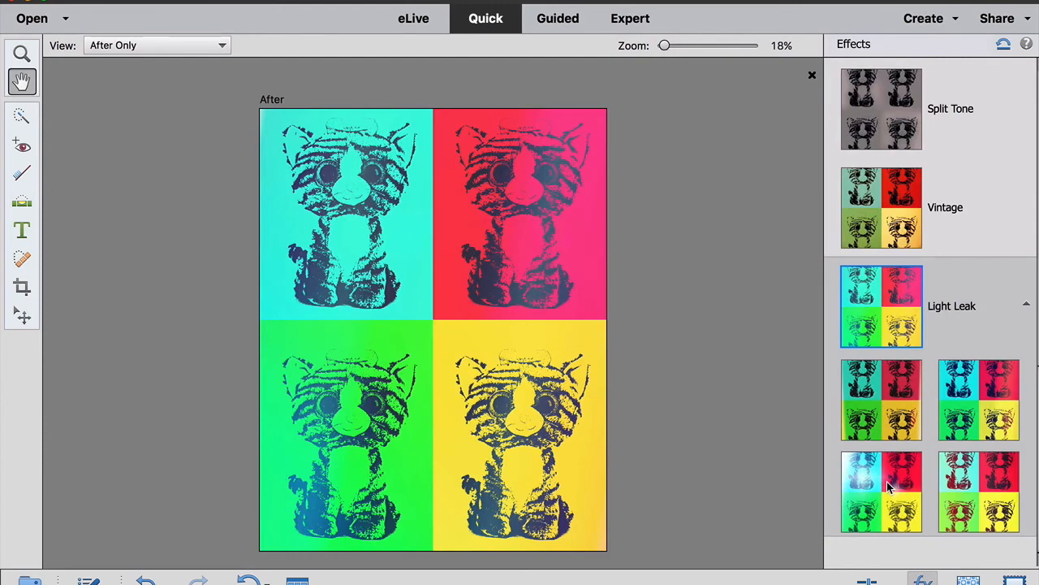
# - Switch the pop art image's effect back to Toy Camera
pyautogui.scroll(5, 888, 485)
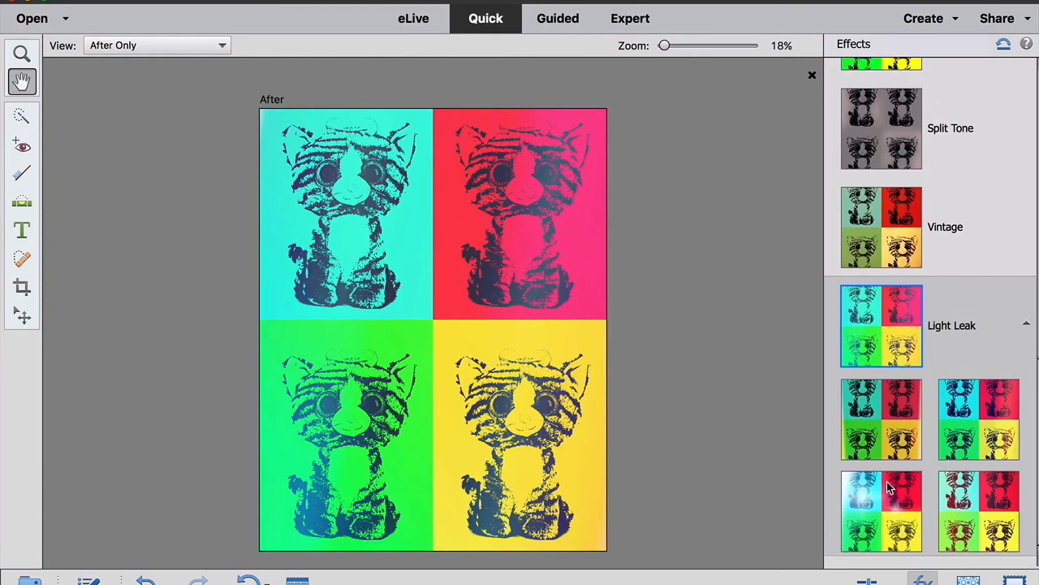
pyautogui.scroll(10, 887, 482)
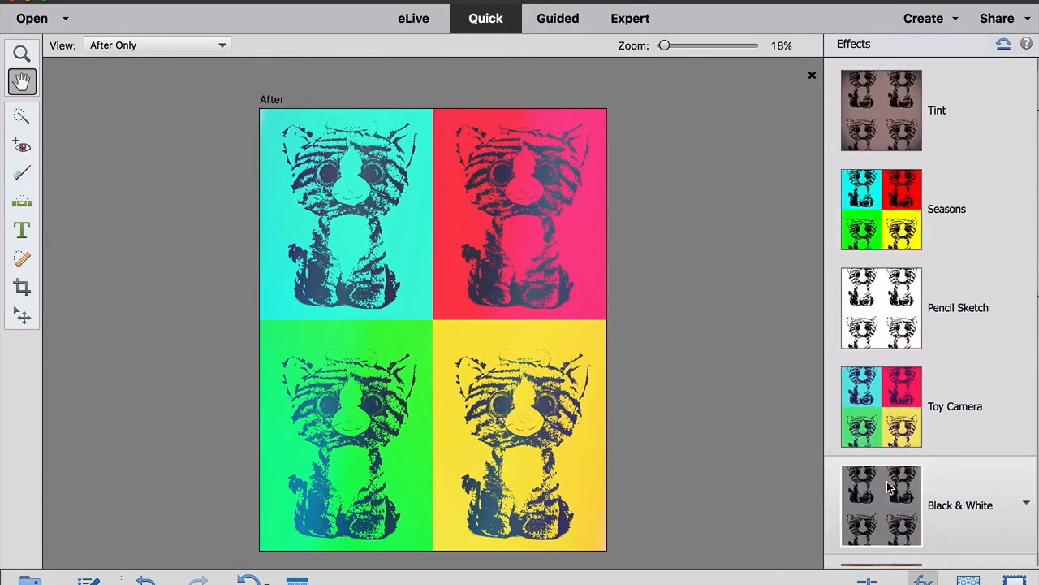
pyautogui.click(896, 416)
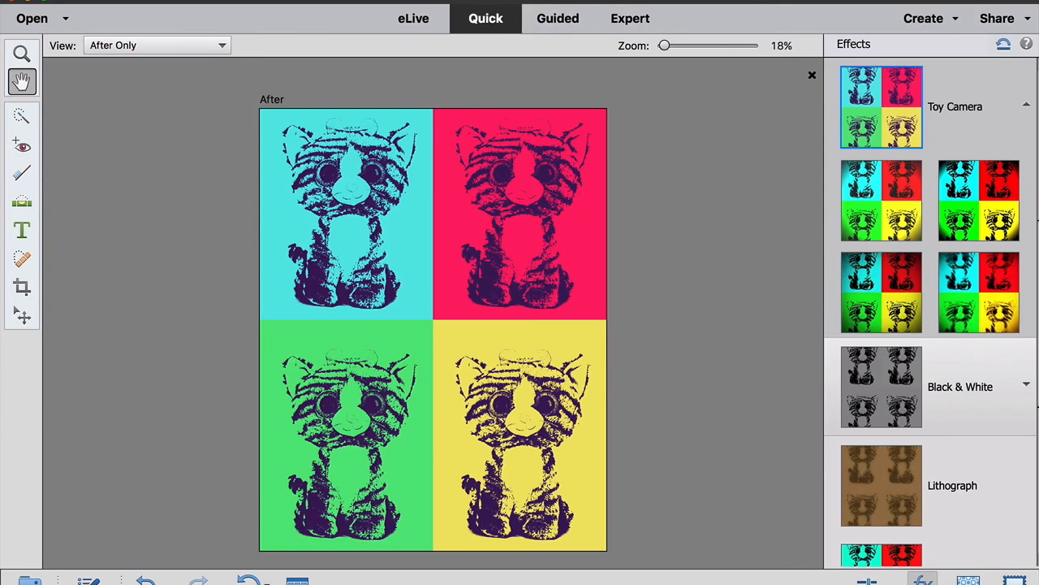
# - Flip the whole pop art image horizontally
pyautogui.click(329, 1)
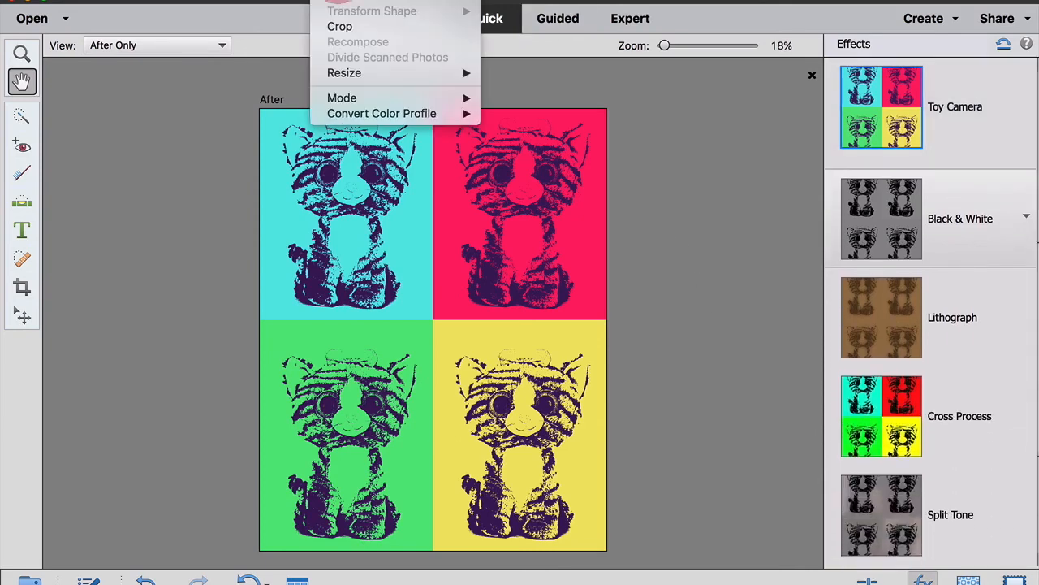
pyautogui.moveTo(346, 1)
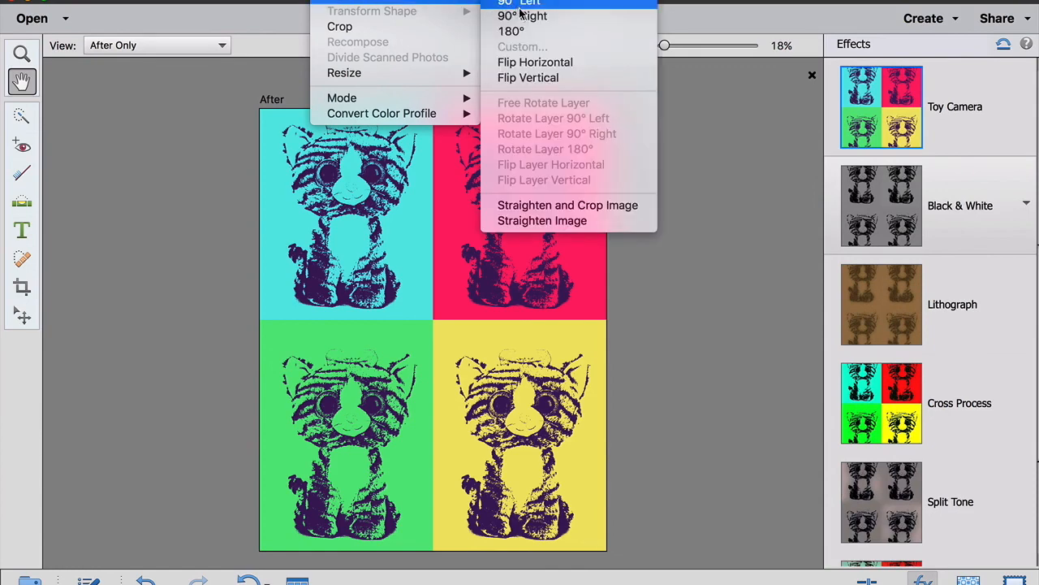
pyautogui.click(525, 62)
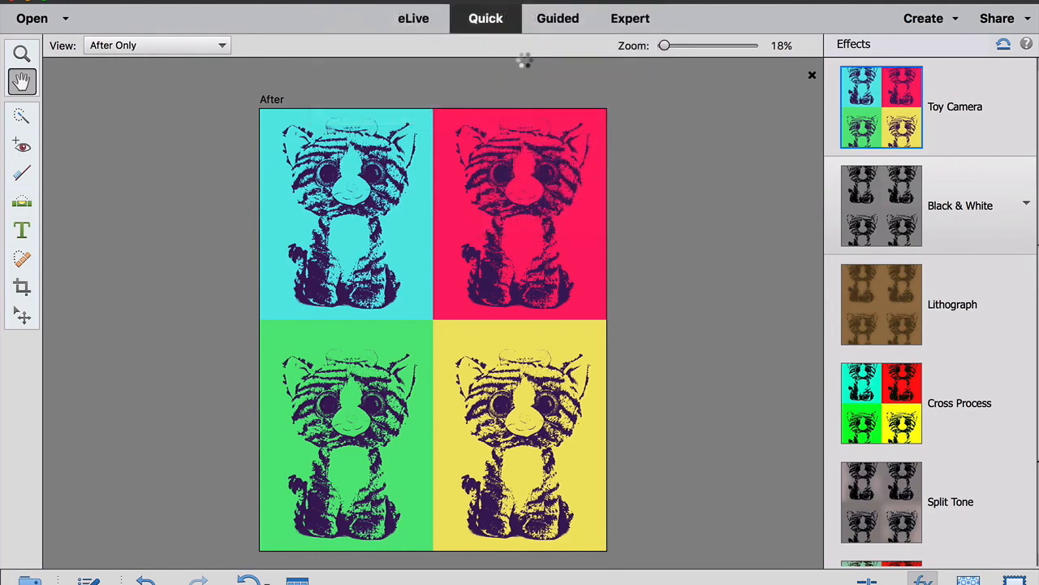